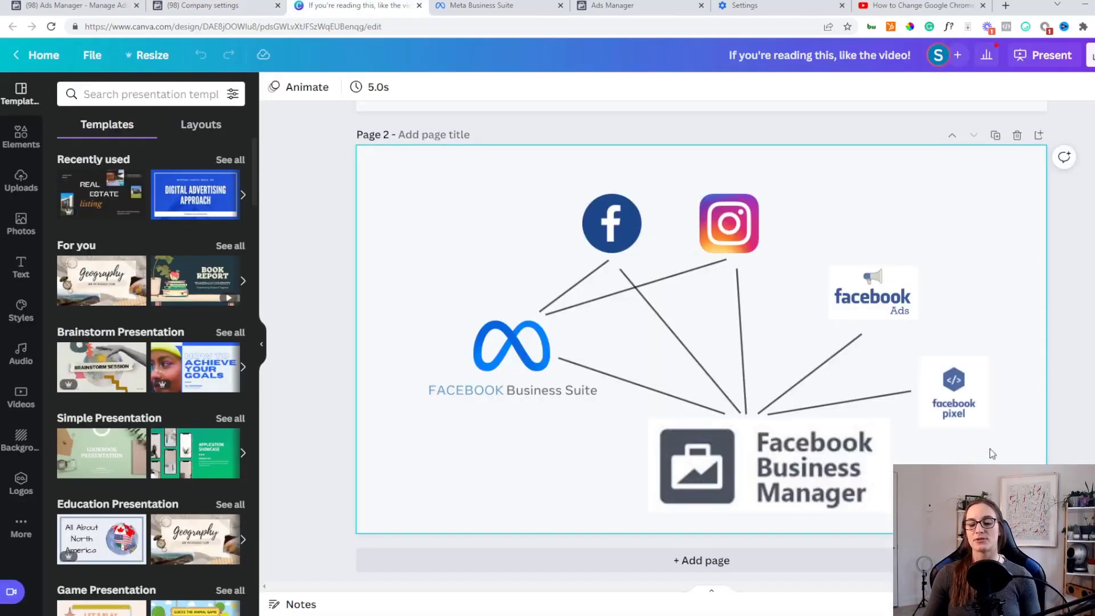
Switch to Meta Business Suite, start creating an ad from Advertising, review the available goals and close the ad dialog
click(841, 467)
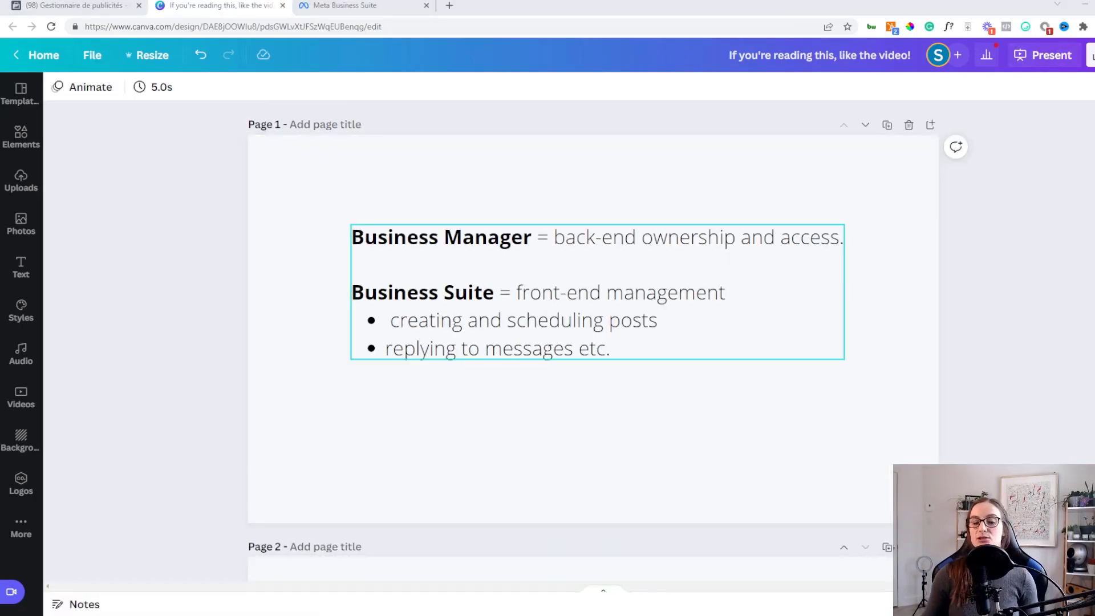
click(343, 7)
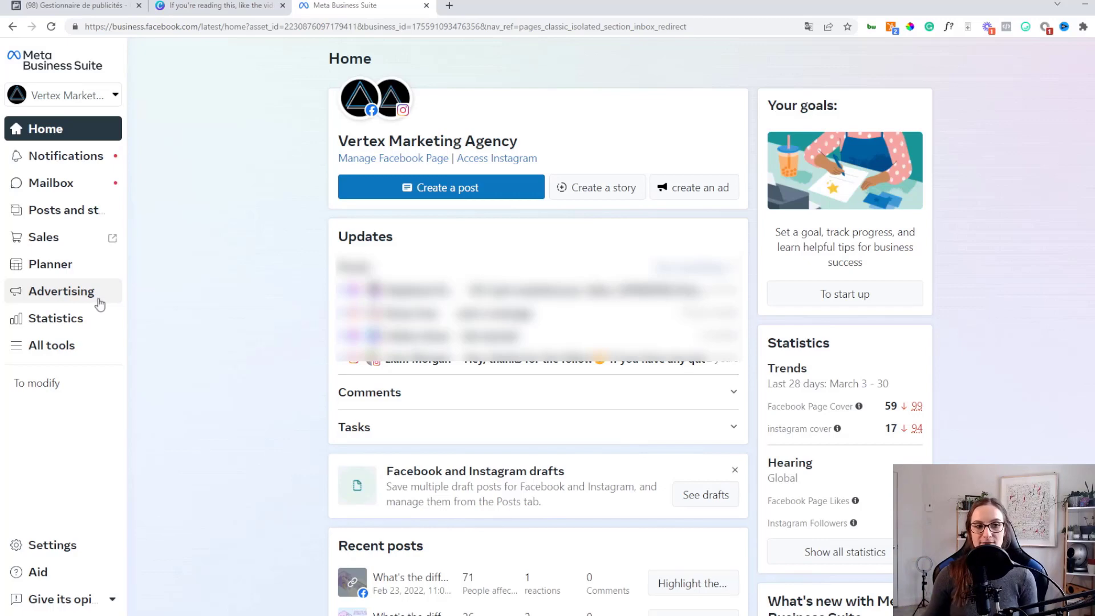
click(83, 301)
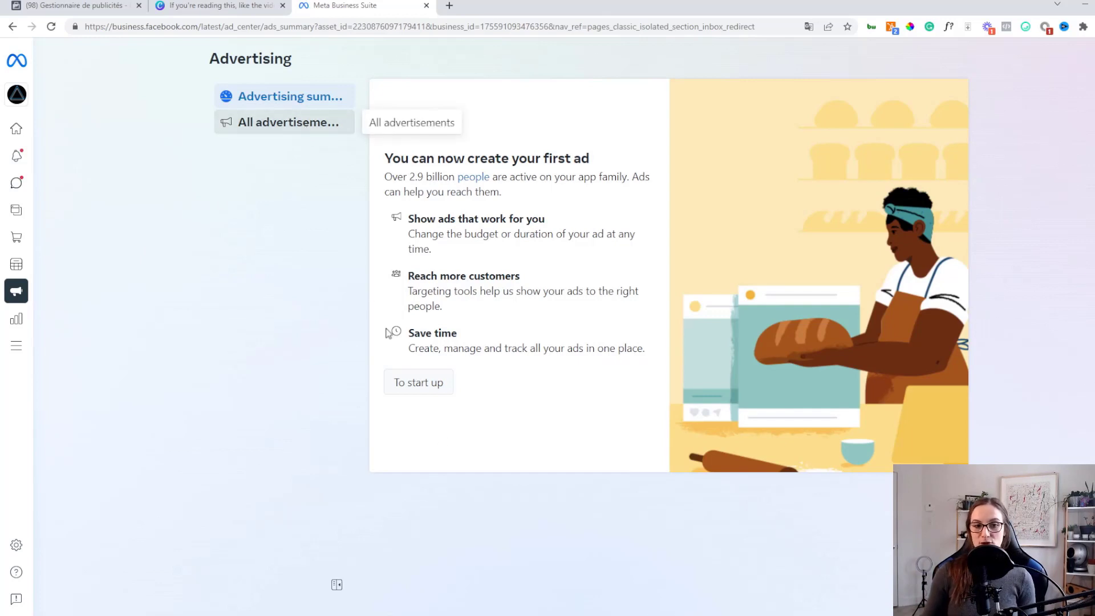
click(423, 382)
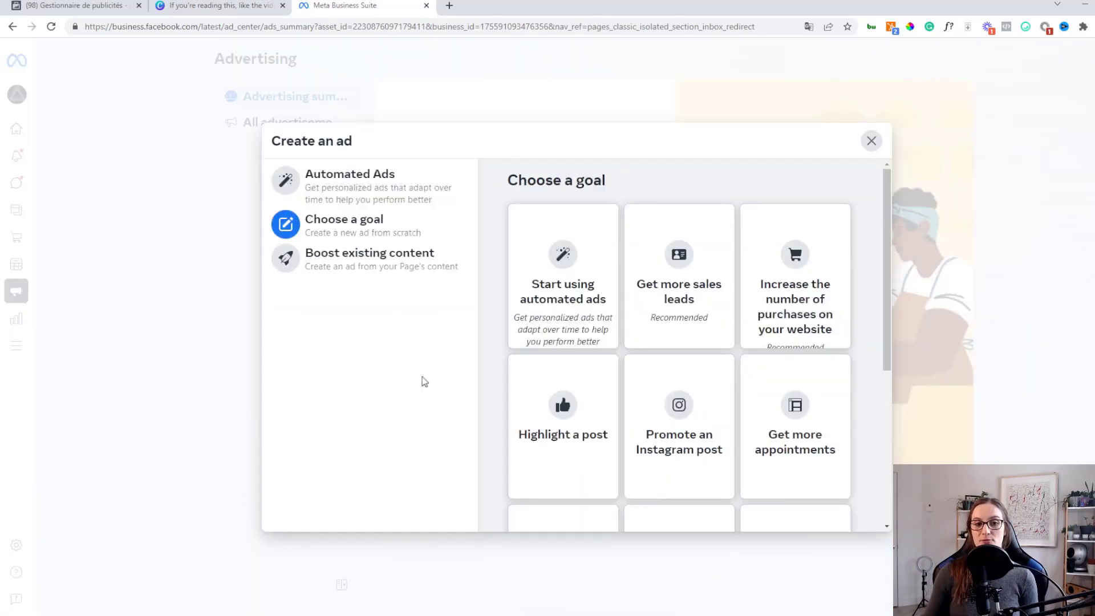
scroll(490, 385, down, 1)
scroll(488, 380, down, 1)
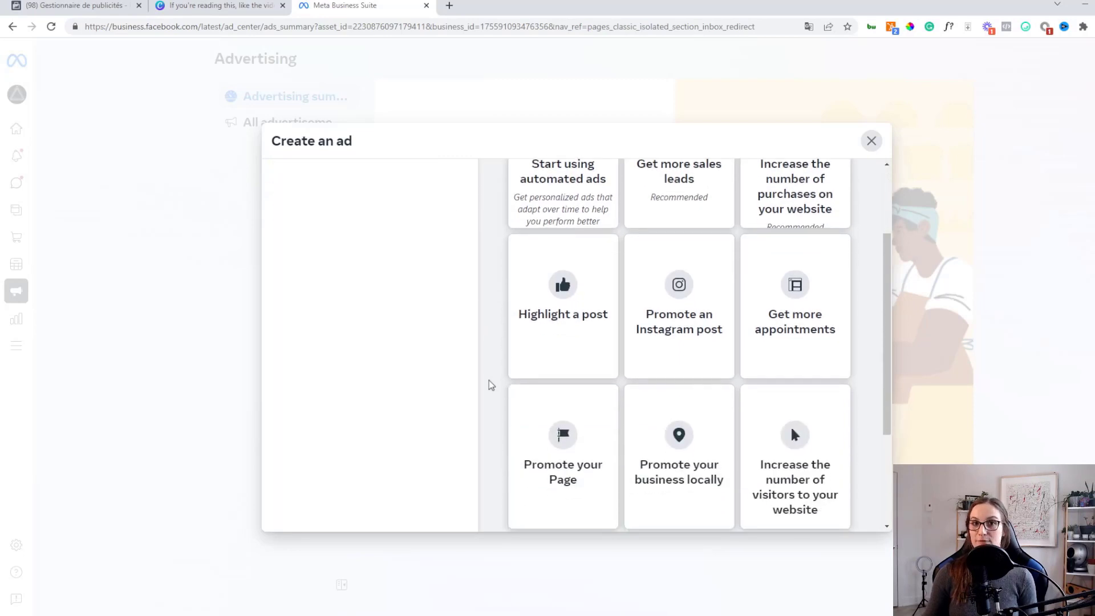
scroll(488, 380, up, 3)
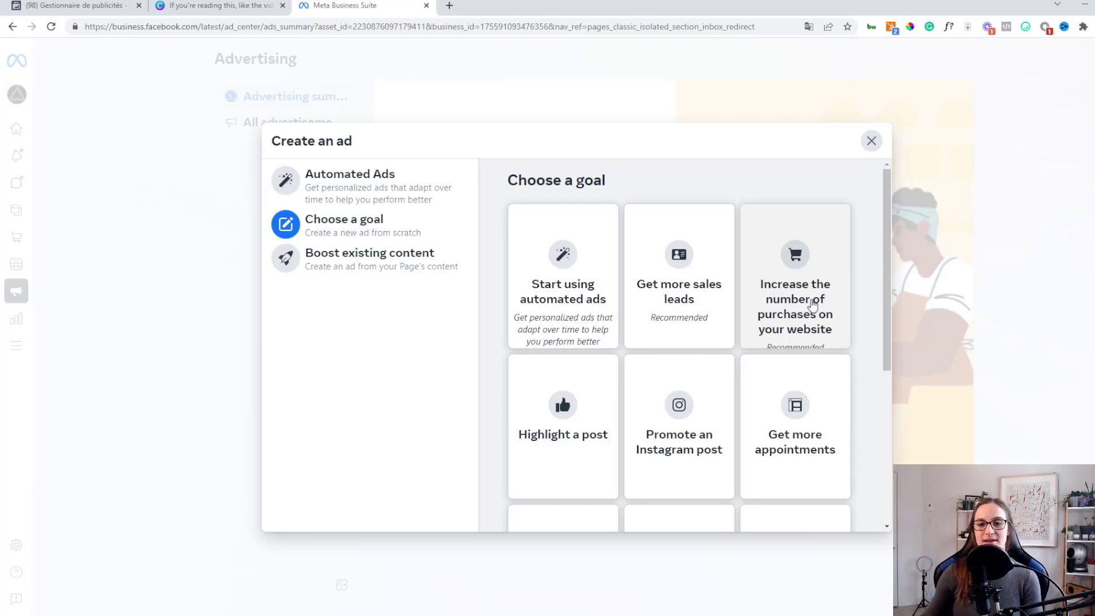
click(869, 142)
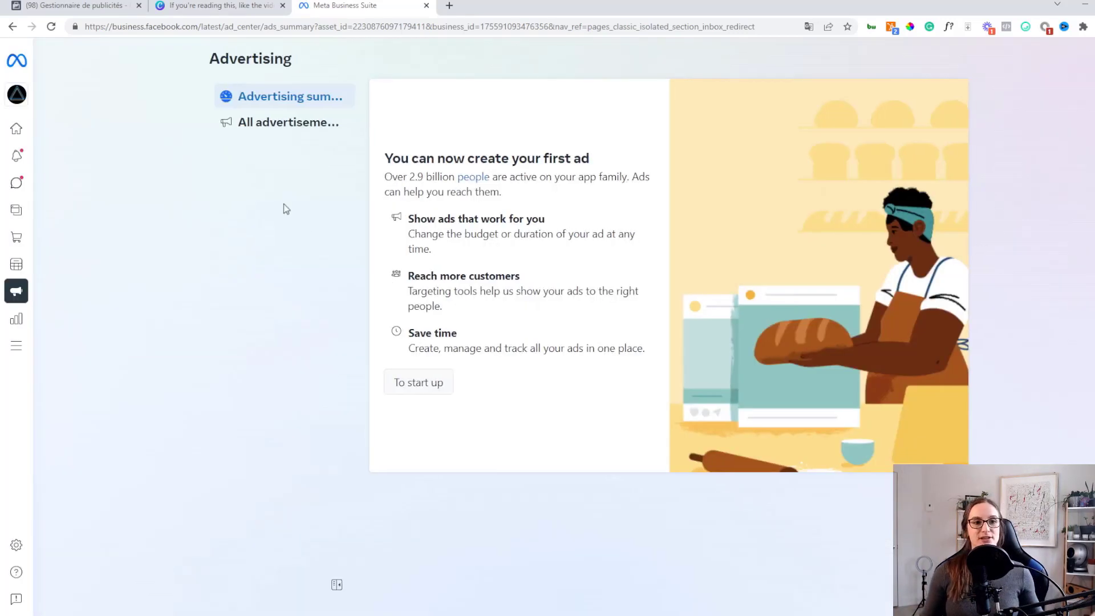
List all advertisements, view the Conversions ad's results in Ads Manager and return to Meta Business Suite
click(264, 126)
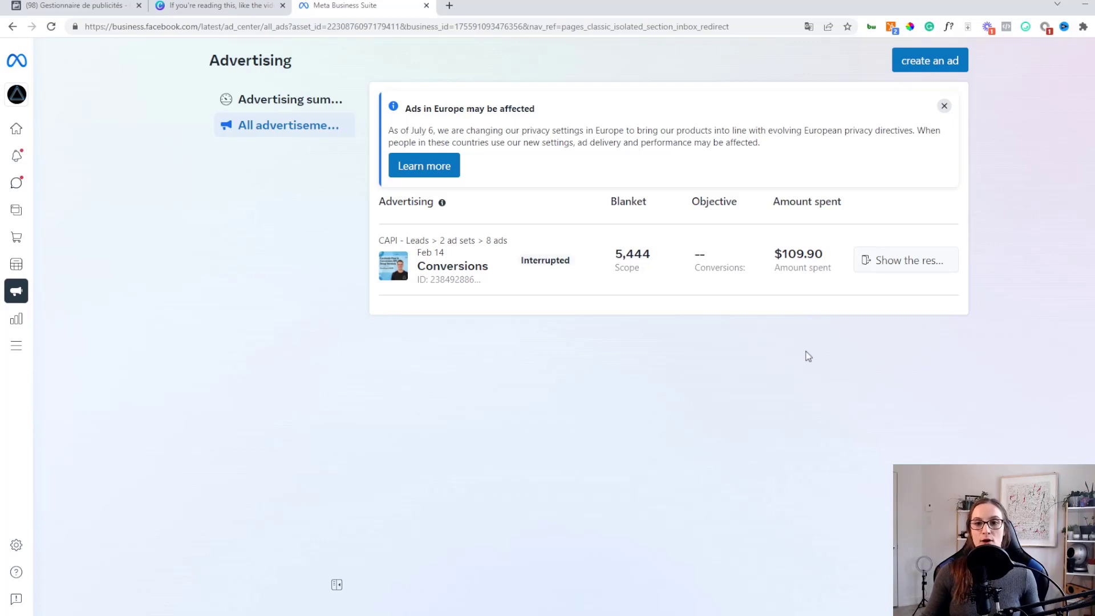
click(904, 263)
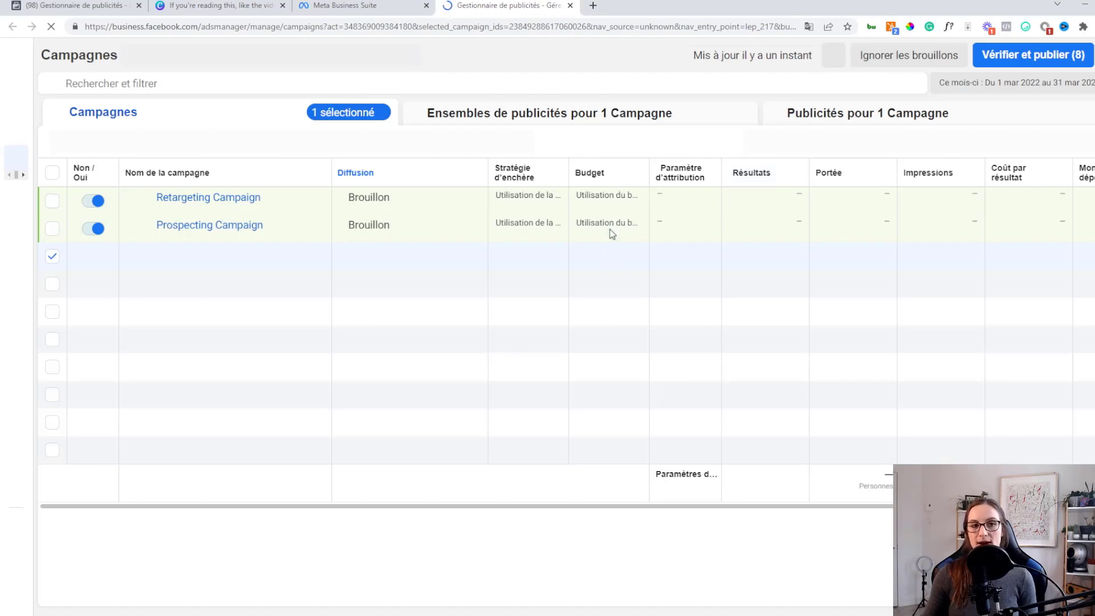
click(345, 6)
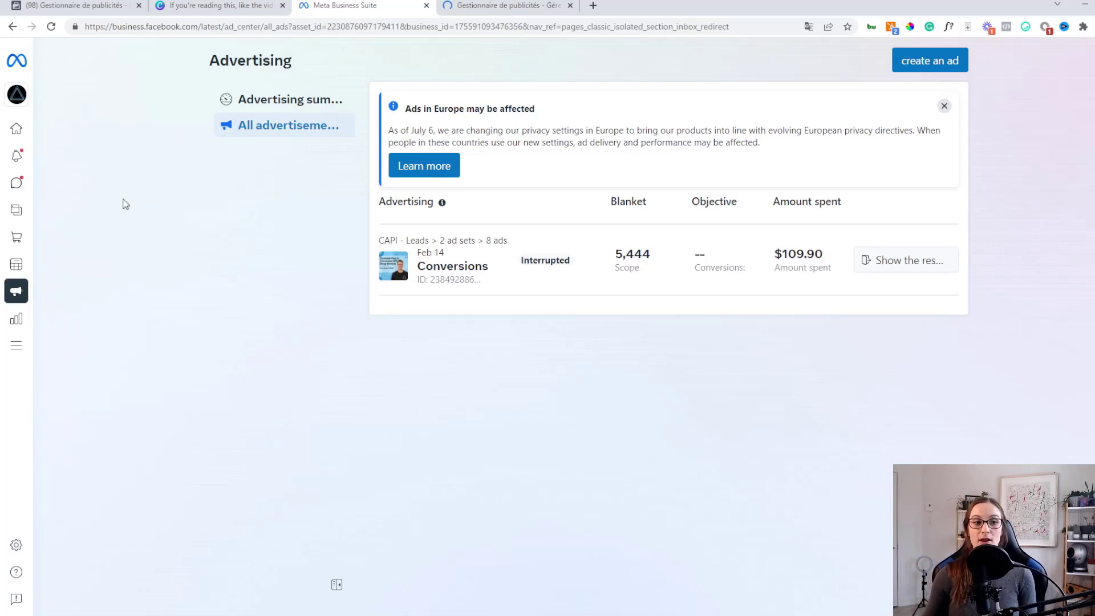
Open the Billing page from Business Suite's full tool list to view the ad account's payment activity
mouse_move(16, 349)
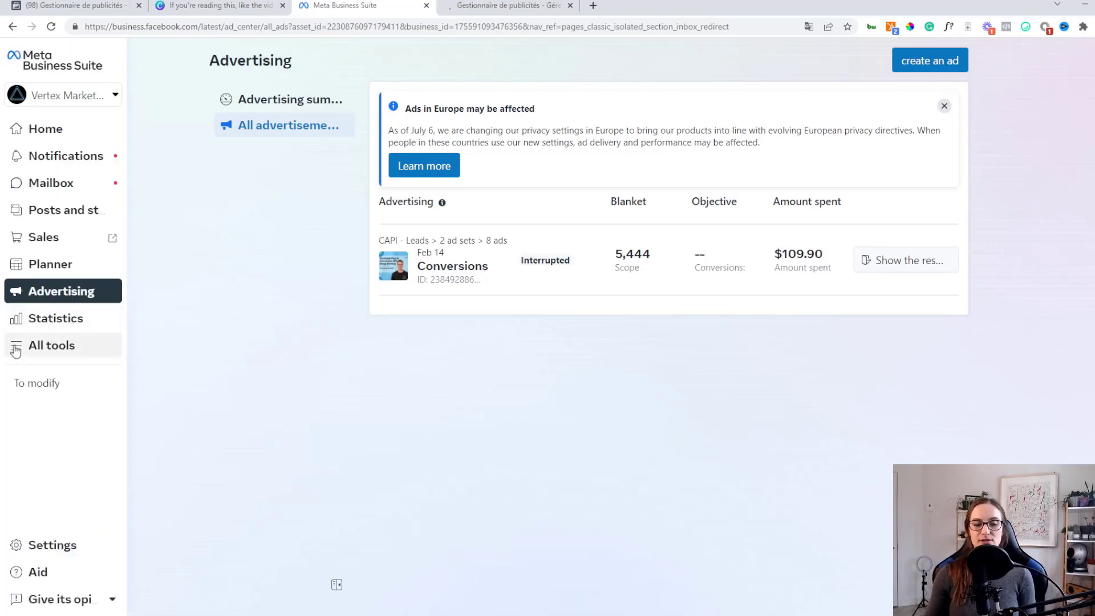
click(17, 349)
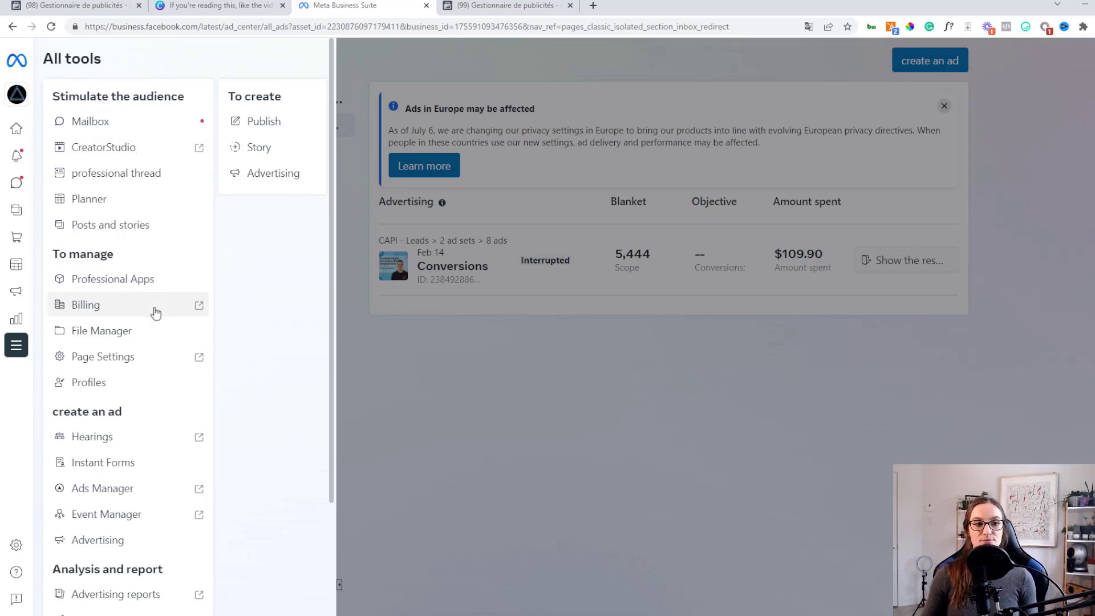
click(135, 312)
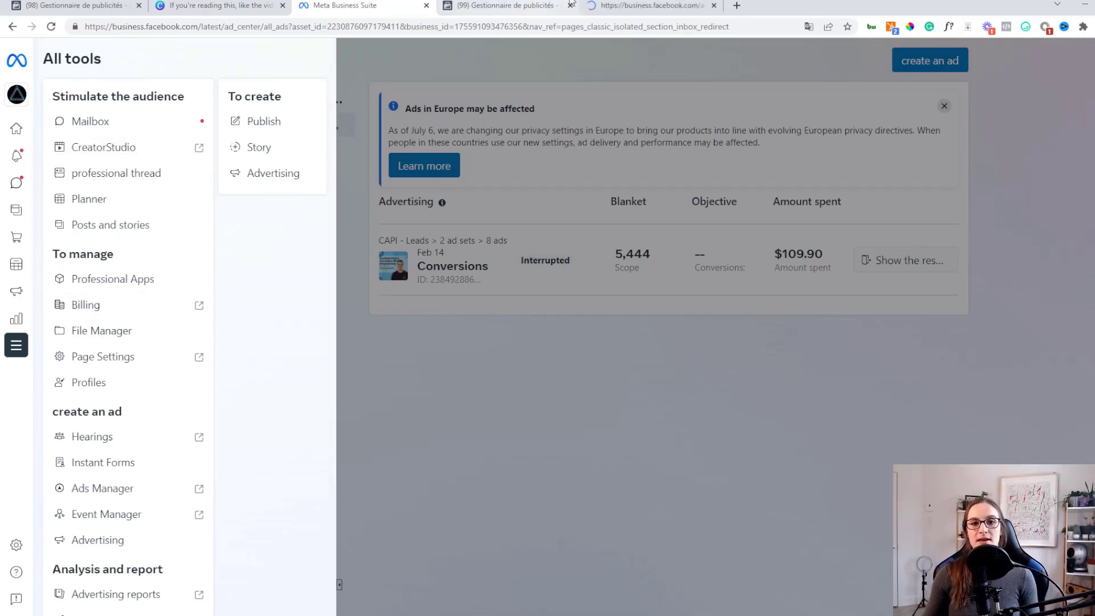
click(594, 6)
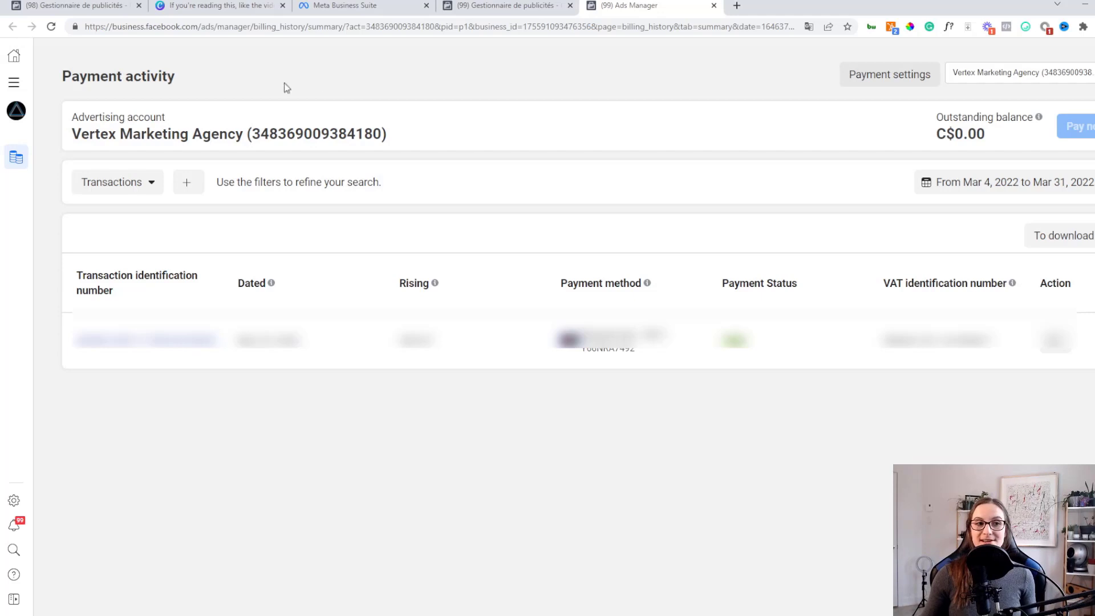
Compare the full tool list on the Ads Manager billing page with the tool list in Meta Business Suite
click(13, 85)
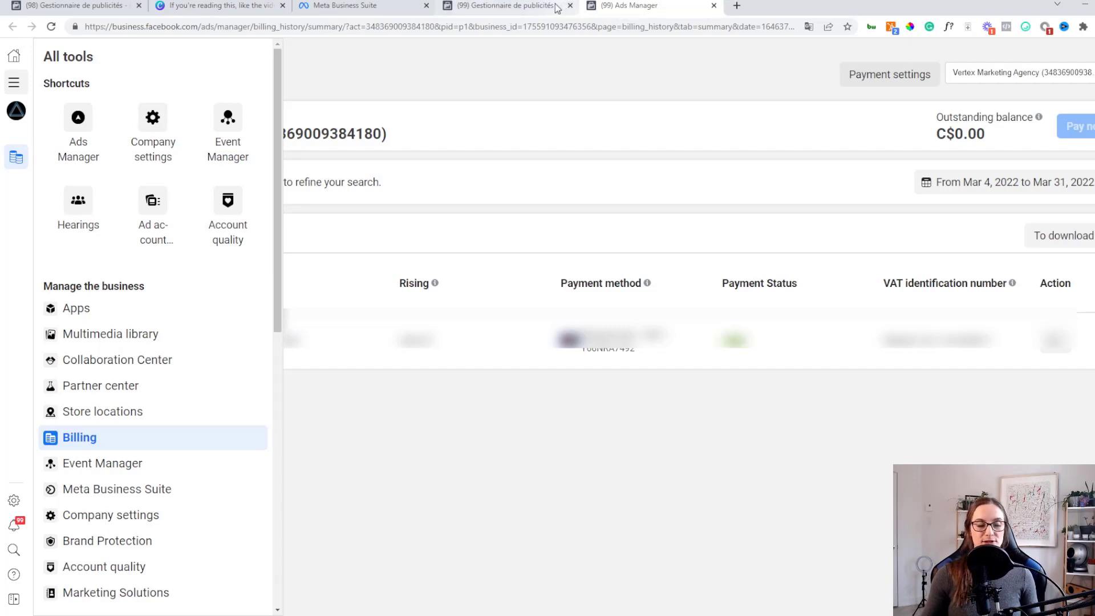
click(374, 5)
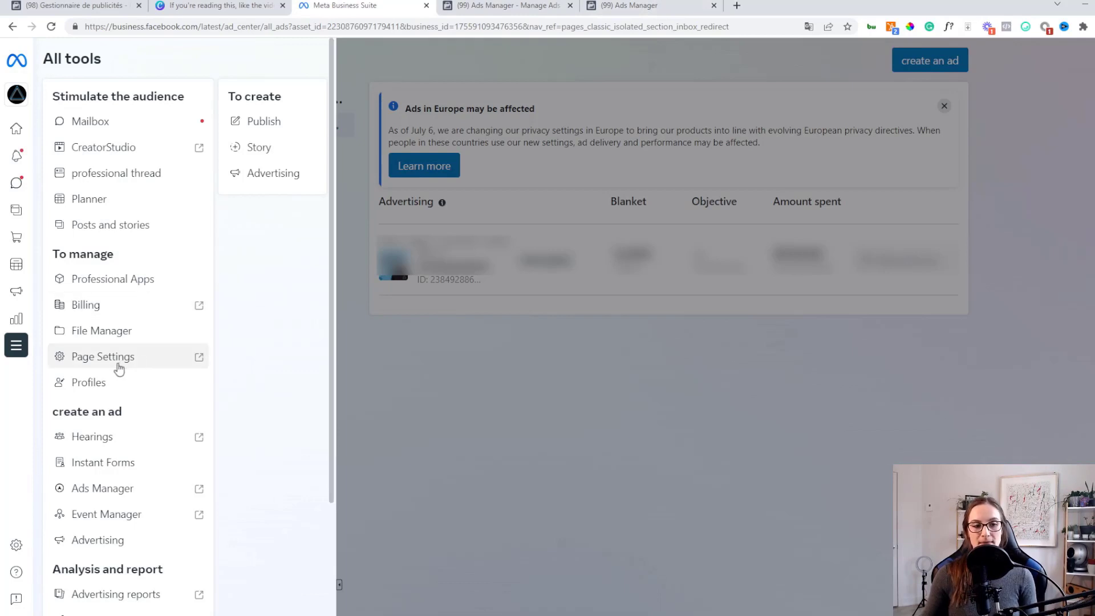
scroll(125, 356, down, 2)
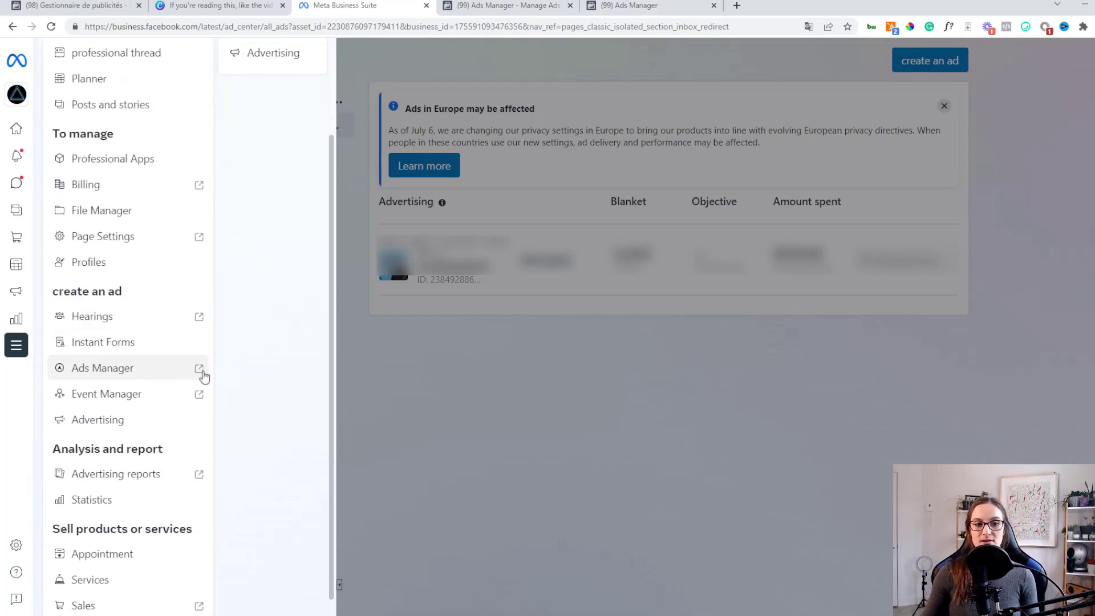
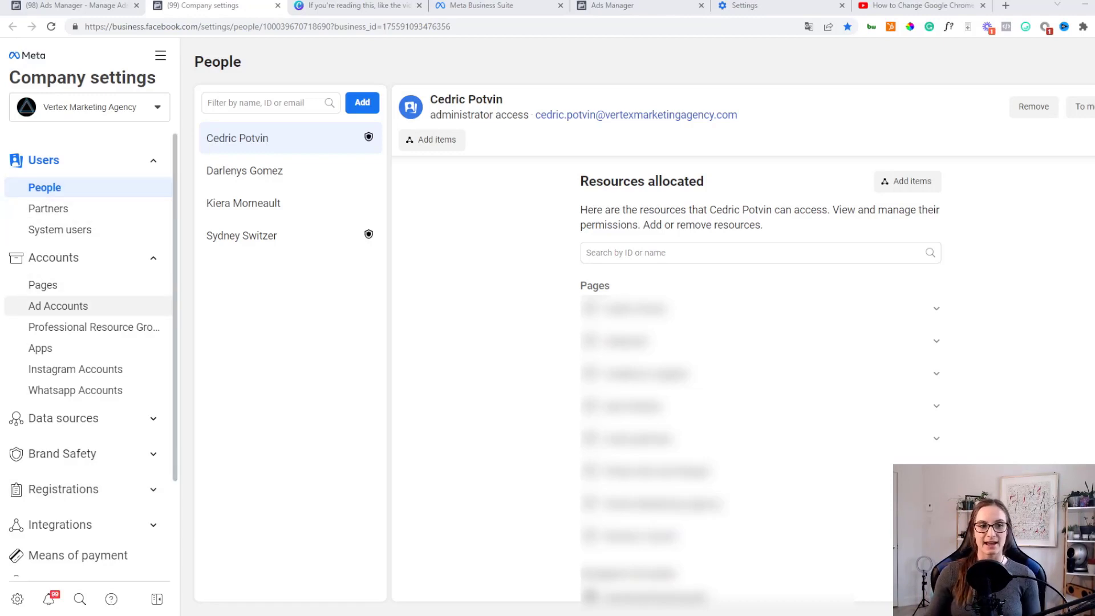
Expand Data sources, Brand Safety, Registrations and Integrations in Company settings and examine the options they offer
click(130, 432)
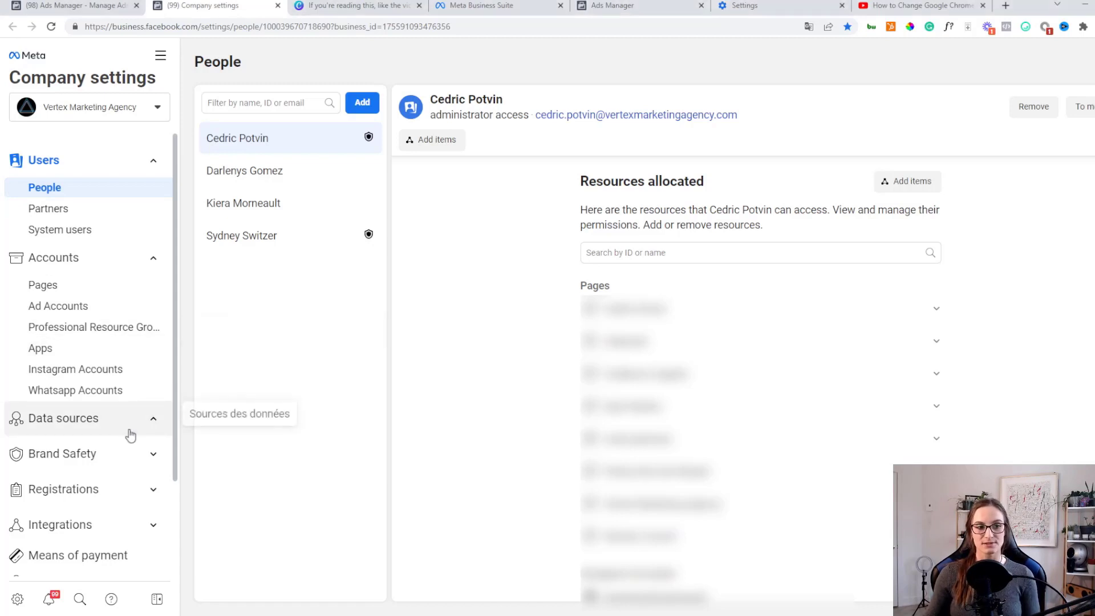
scroll(80, 460, down, 2)
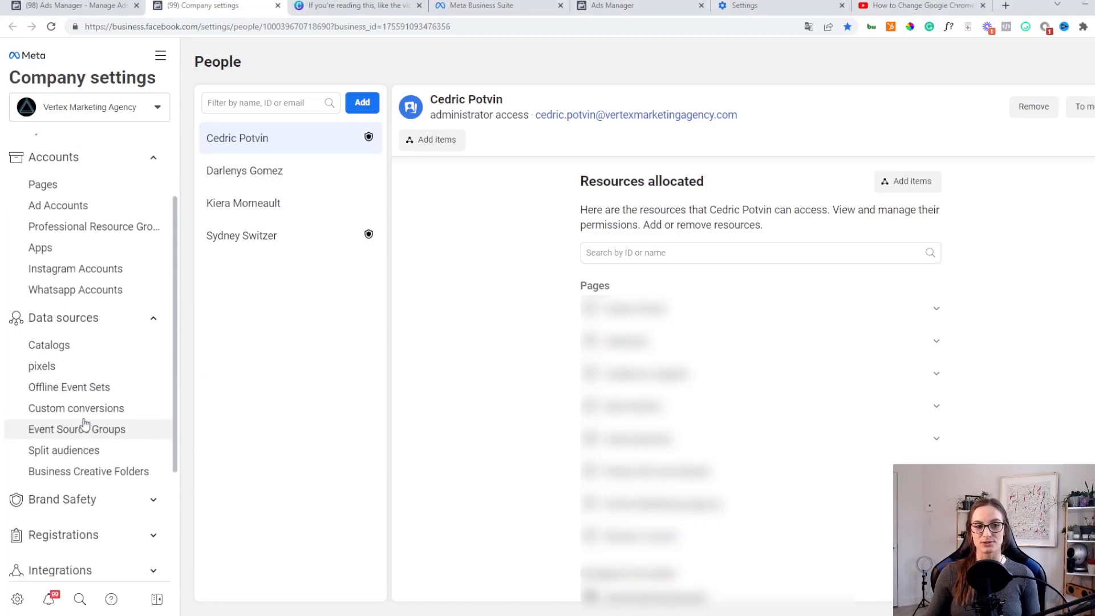
click(110, 479)
scroll(110, 478, down, 2)
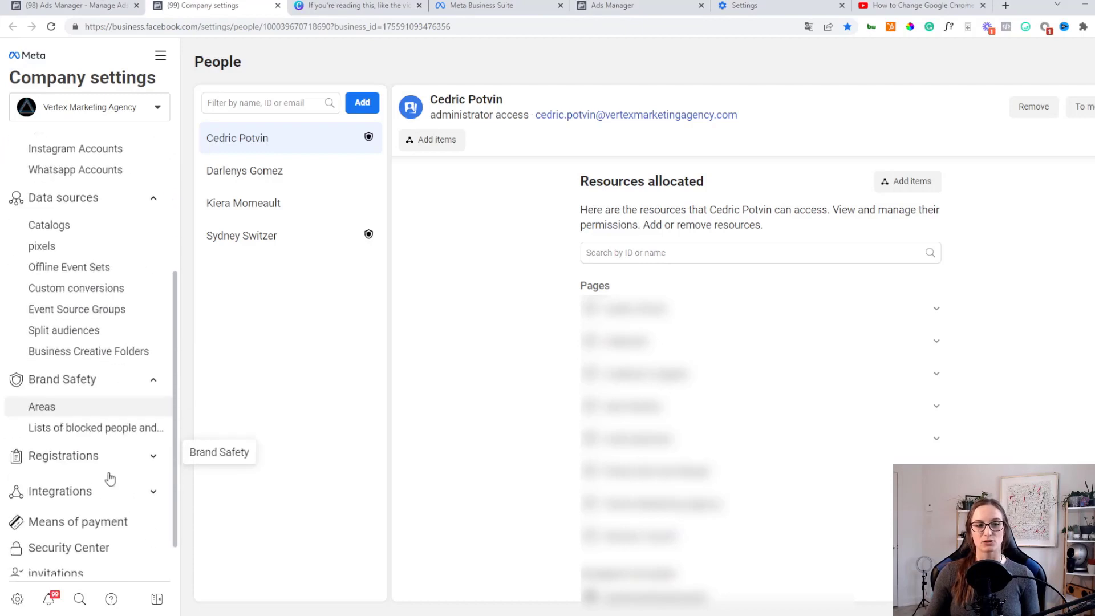
scroll(110, 479, down, 2)
click(132, 377)
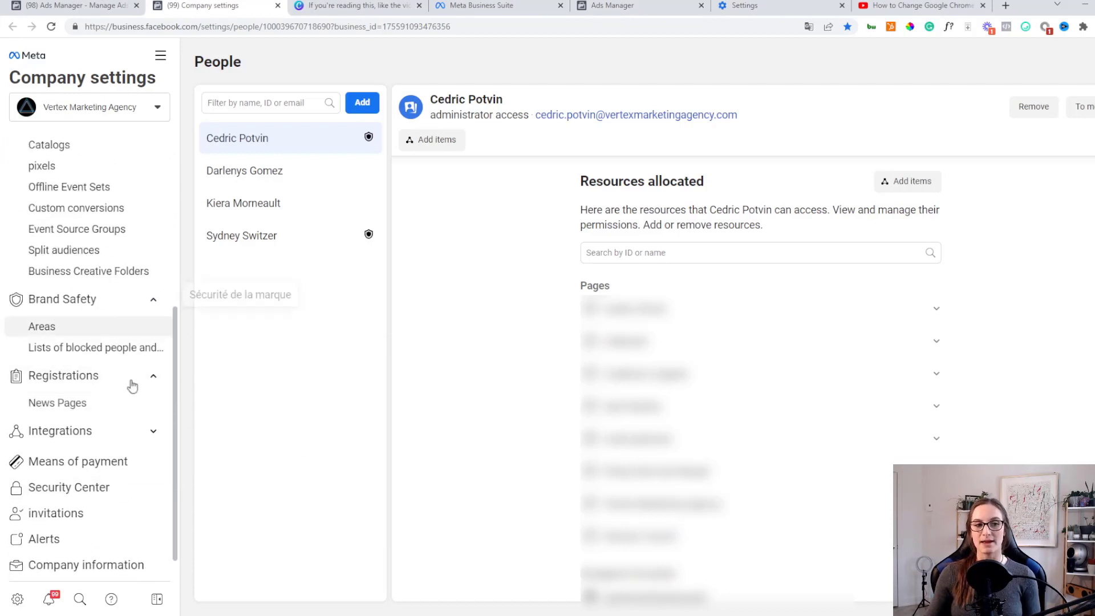
click(151, 432)
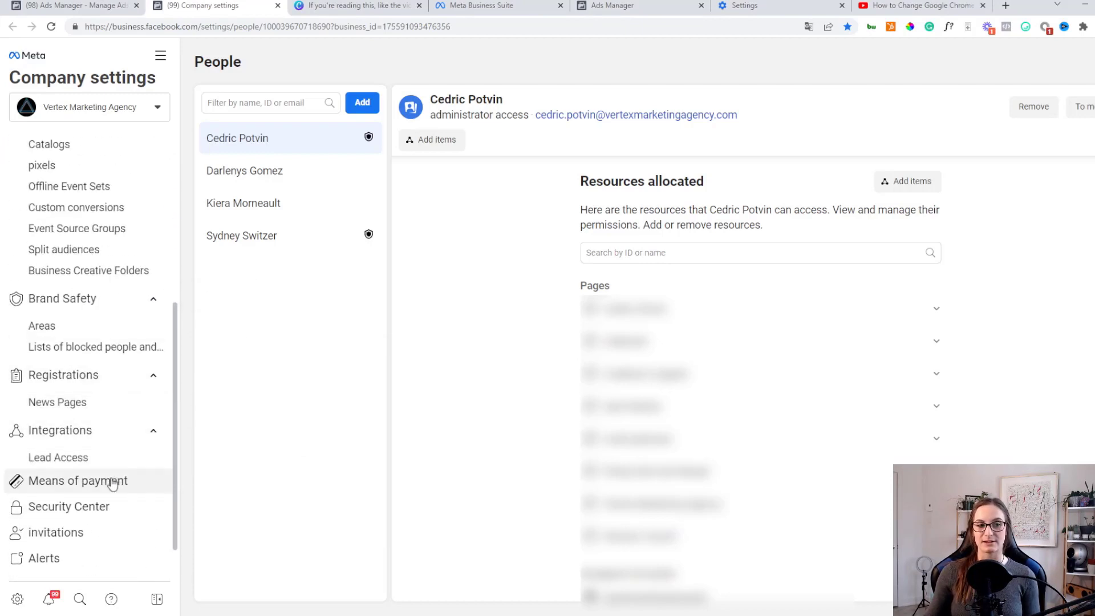
scroll(112, 484, down, 1)
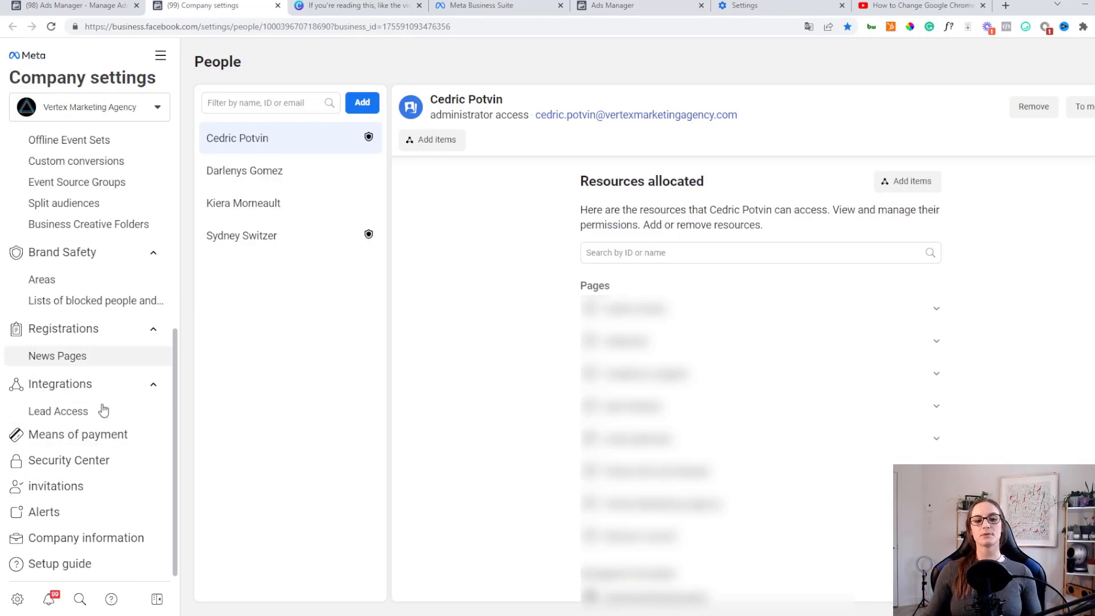
scroll(85, 525, up, 8)
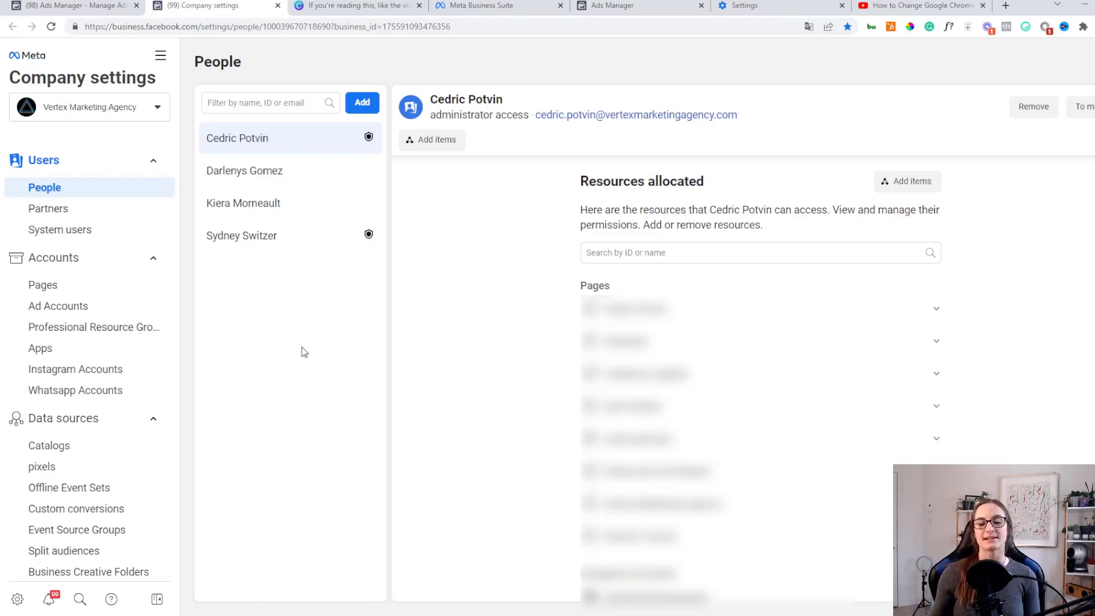
Review the Business Manager diagram in Canva and the Business Manager account creation page, and return to Company settings
key(ctrl+Tab)
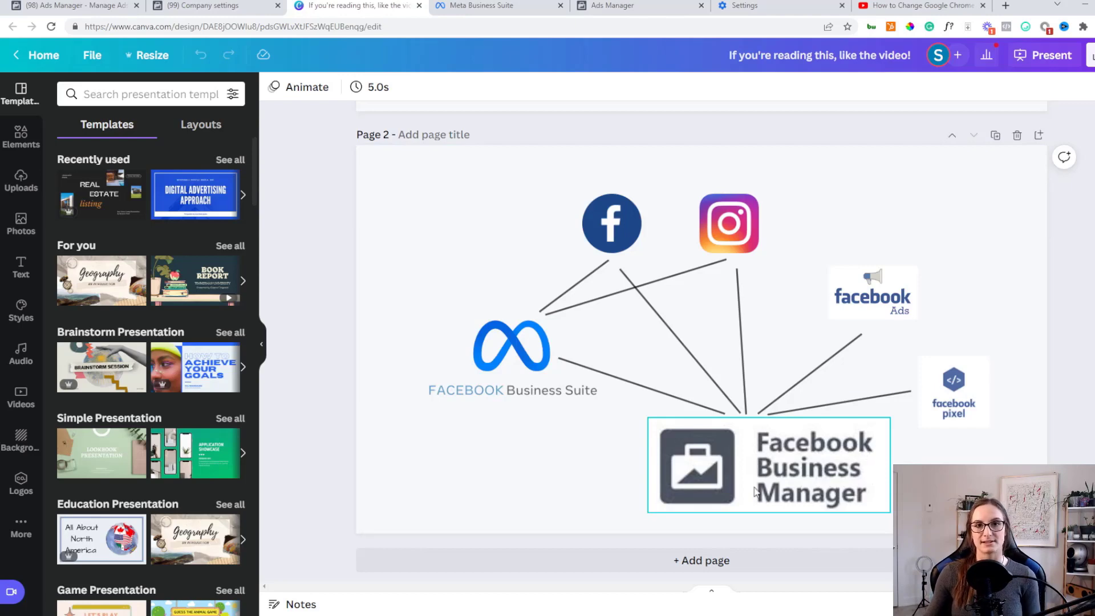
key(alt+Tab)
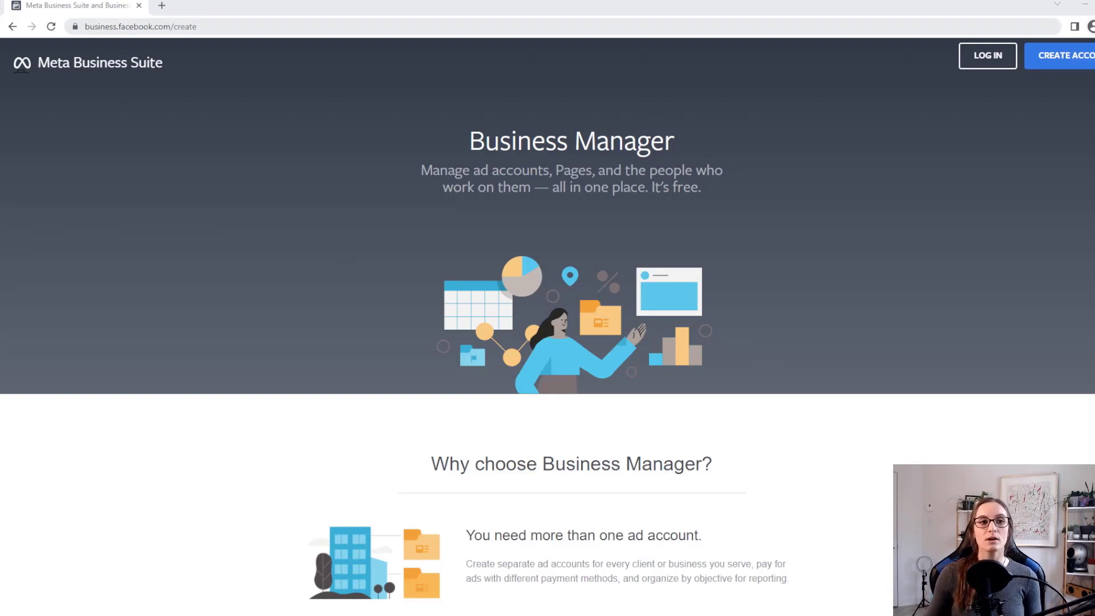
click(12, 26)
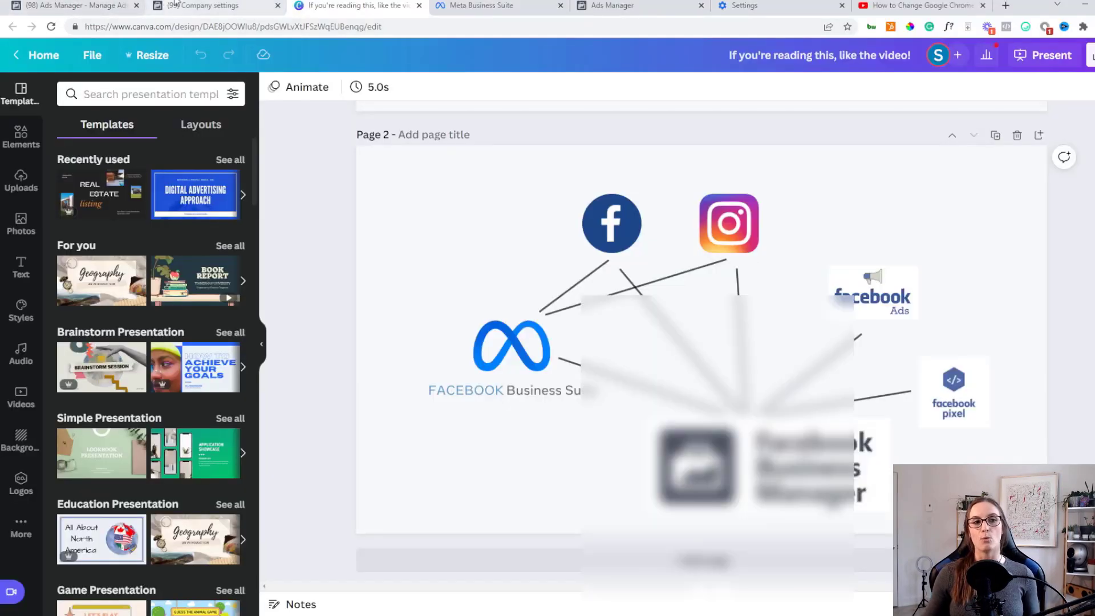
click(205, 6)
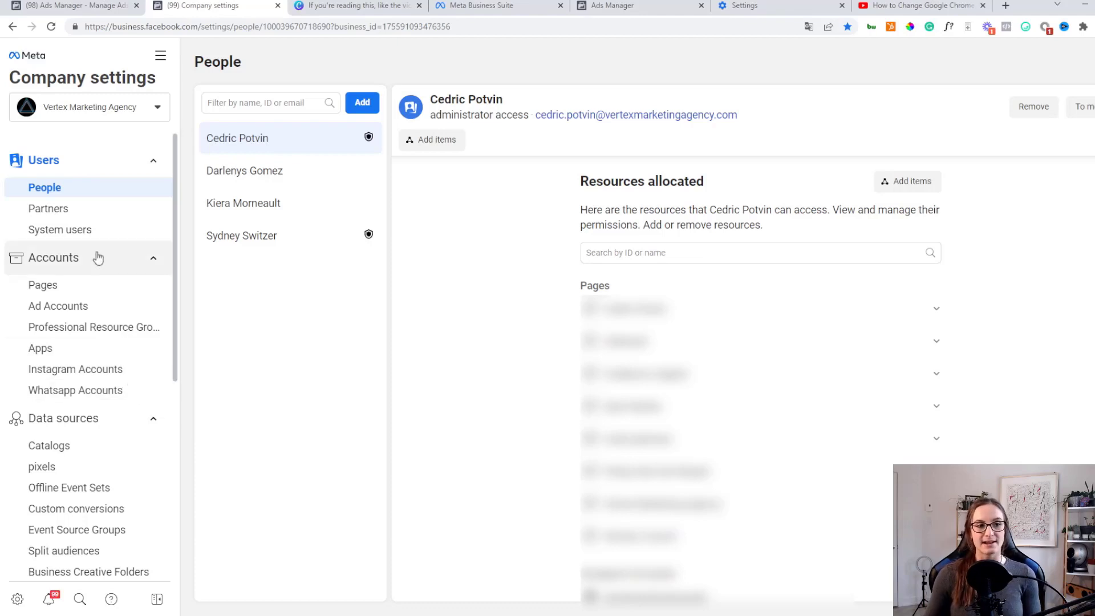
Open the Pages settings, view the form for adding a Facebook Page the business owns, and close it without adding one
click(86, 292)
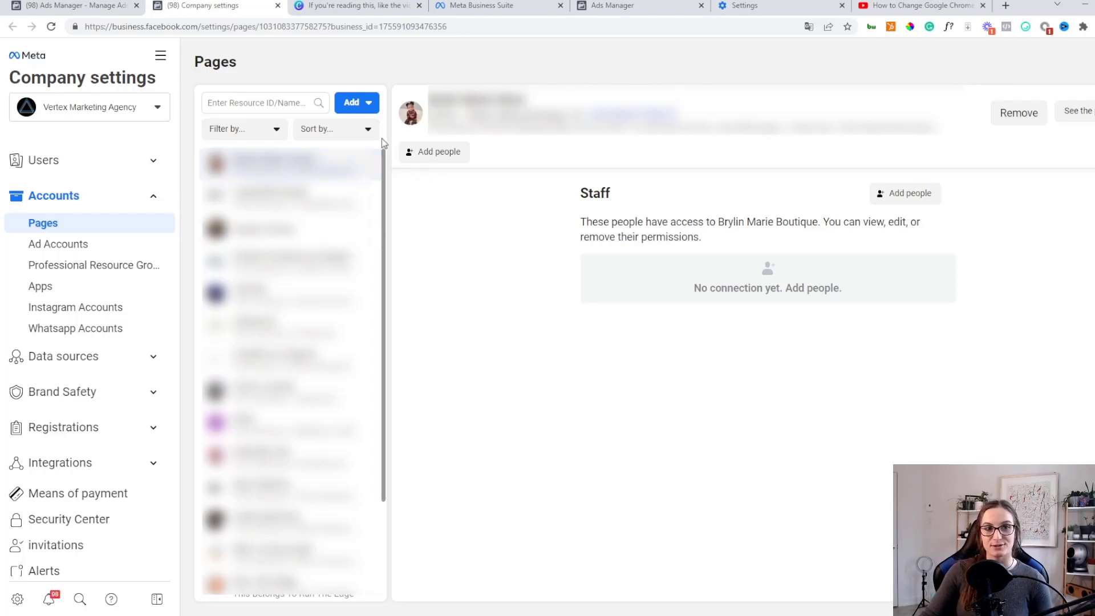
click(357, 104)
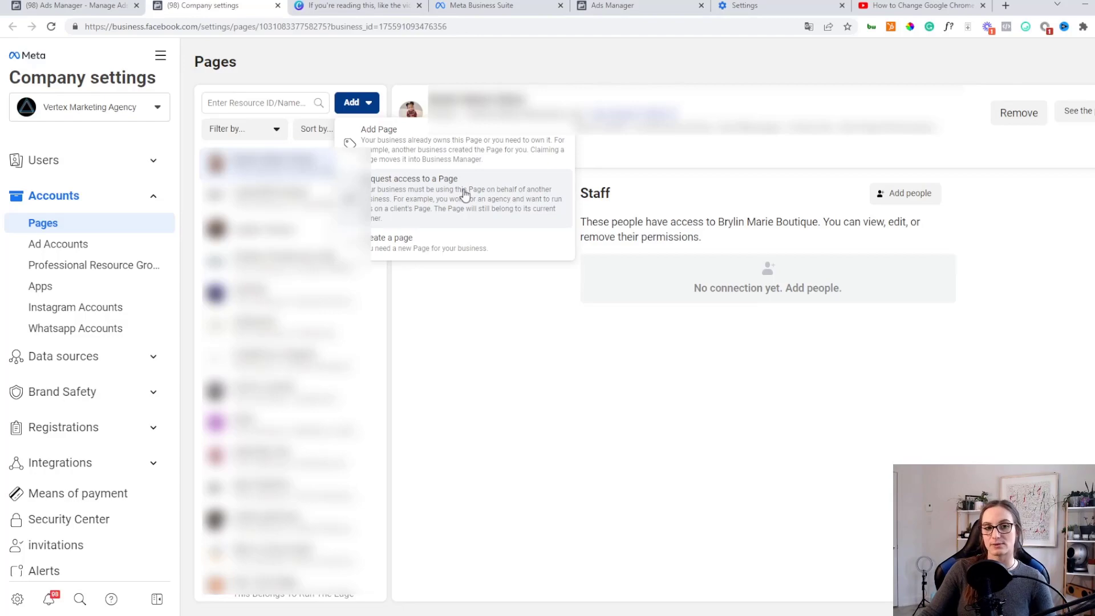
click(500, 157)
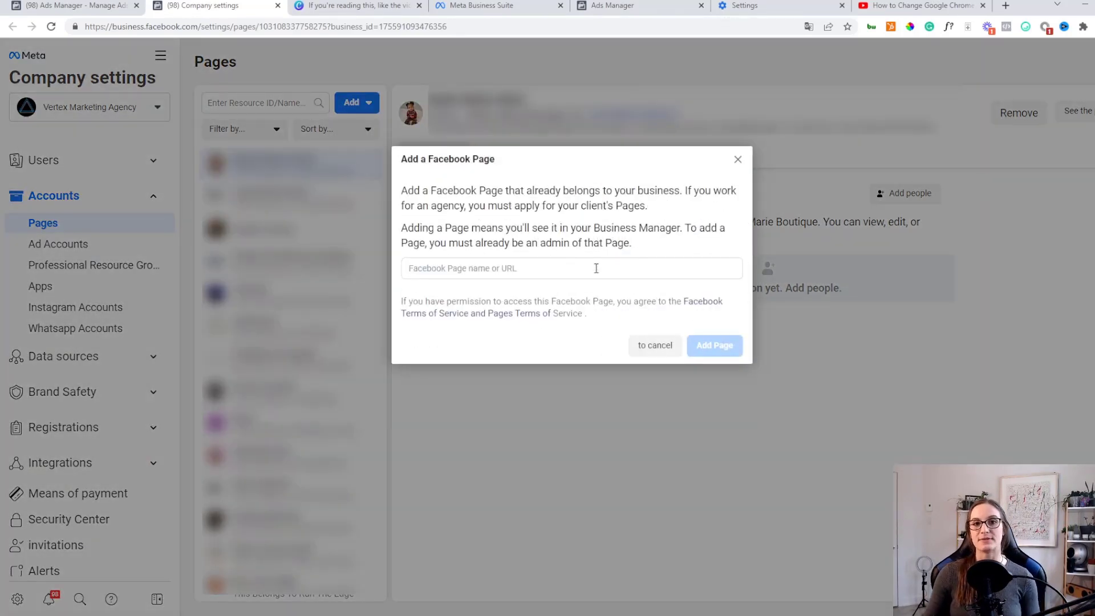
click(596, 268)
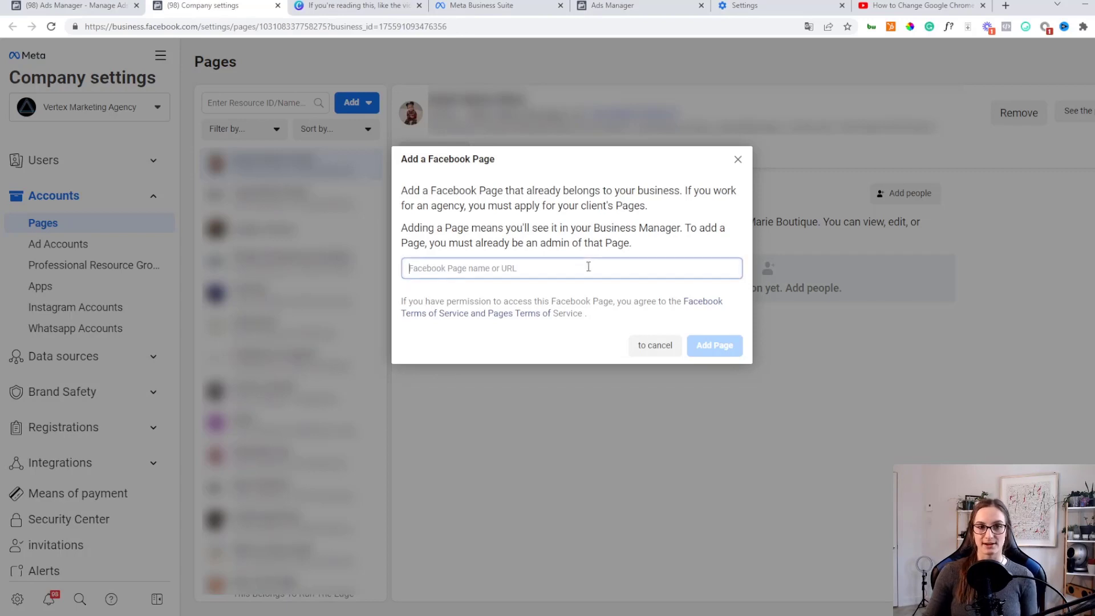
click(737, 161)
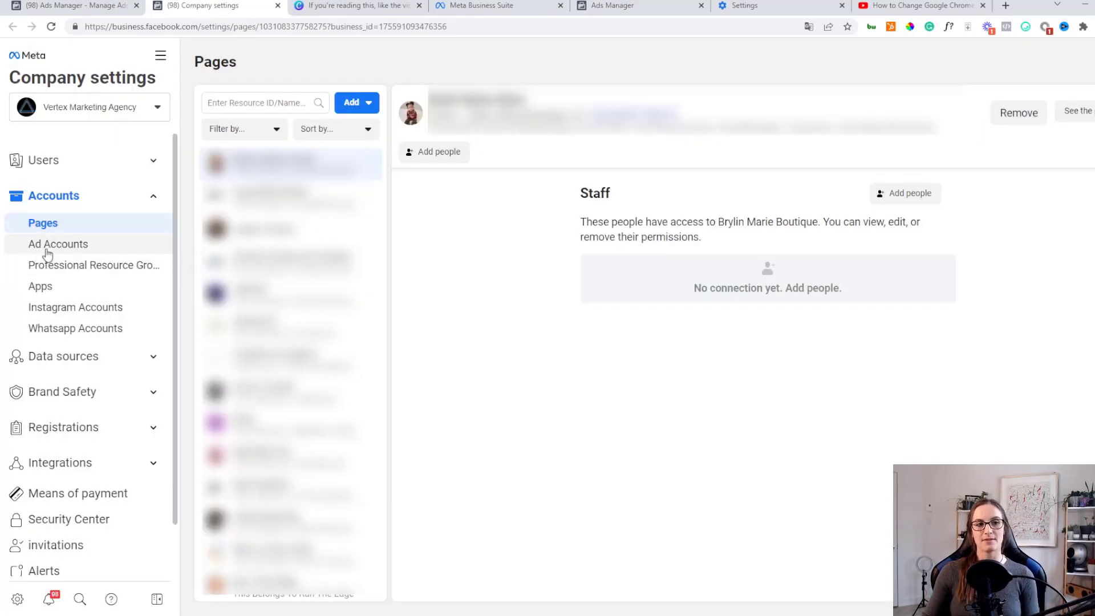
Open the Instagram Accounts settings, read through the form for adding an Instagram account, and close it without adding one
click(67, 307)
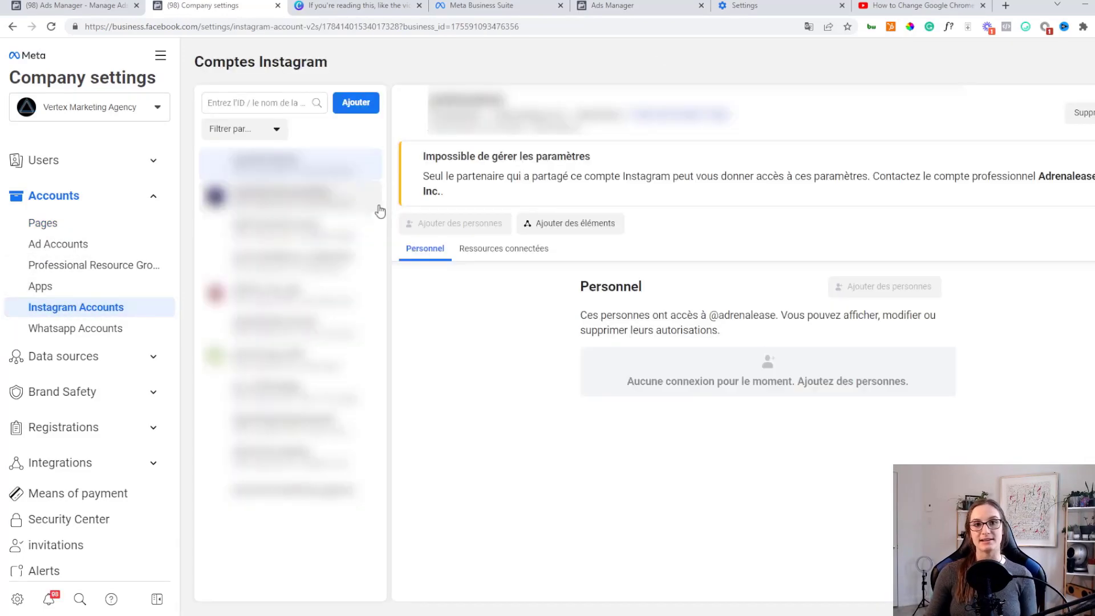
click(368, 104)
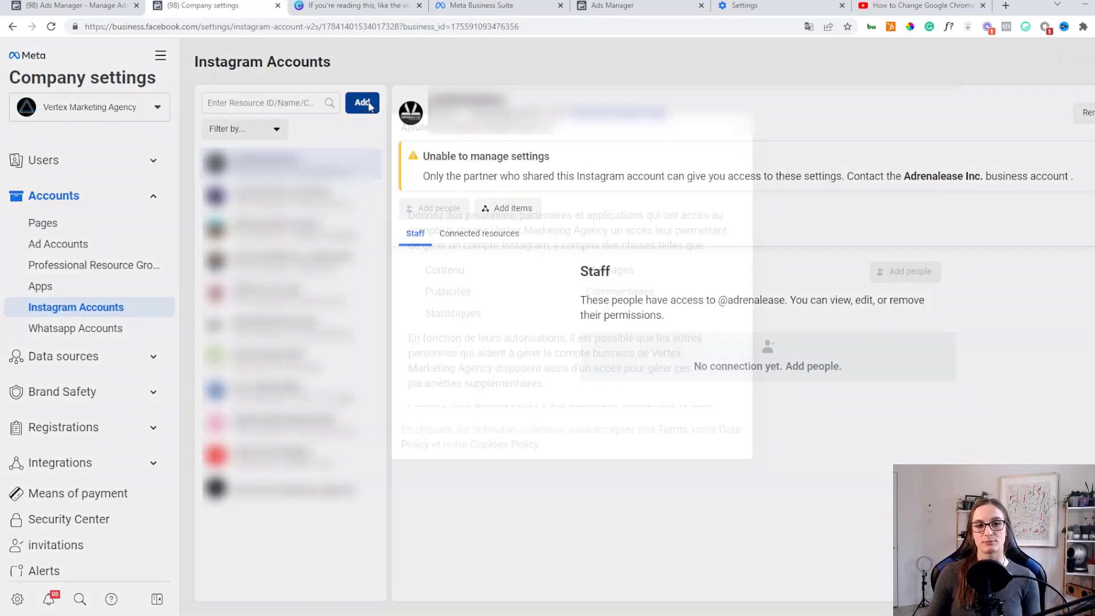
scroll(604, 295, down, 3)
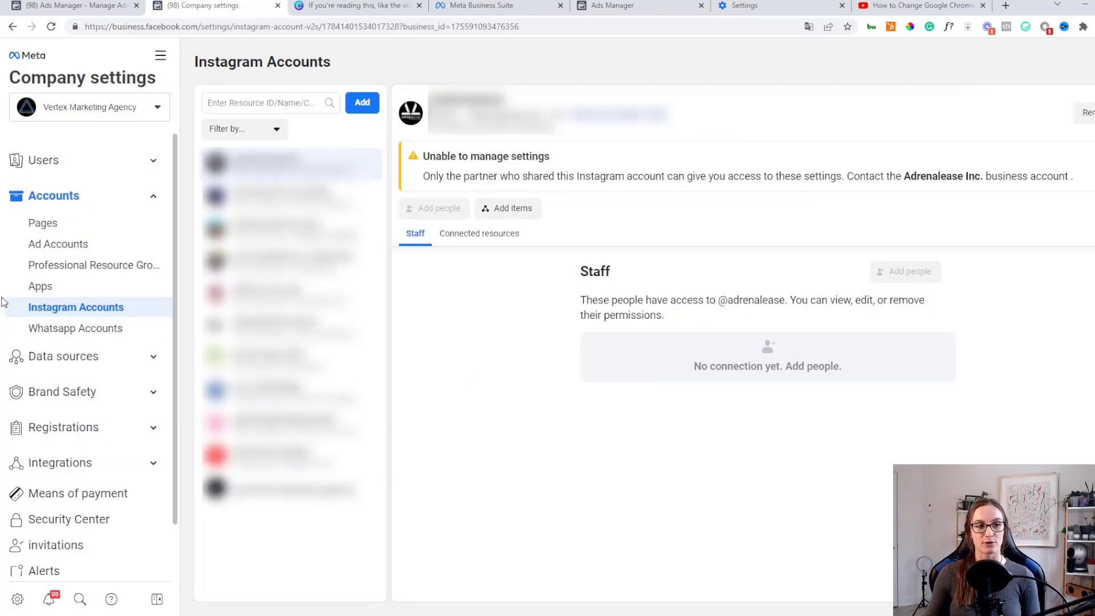
Review the options for adding an ad account in Company settings and locate the ad account ID in the Ads Manager page's URL
click(115, 243)
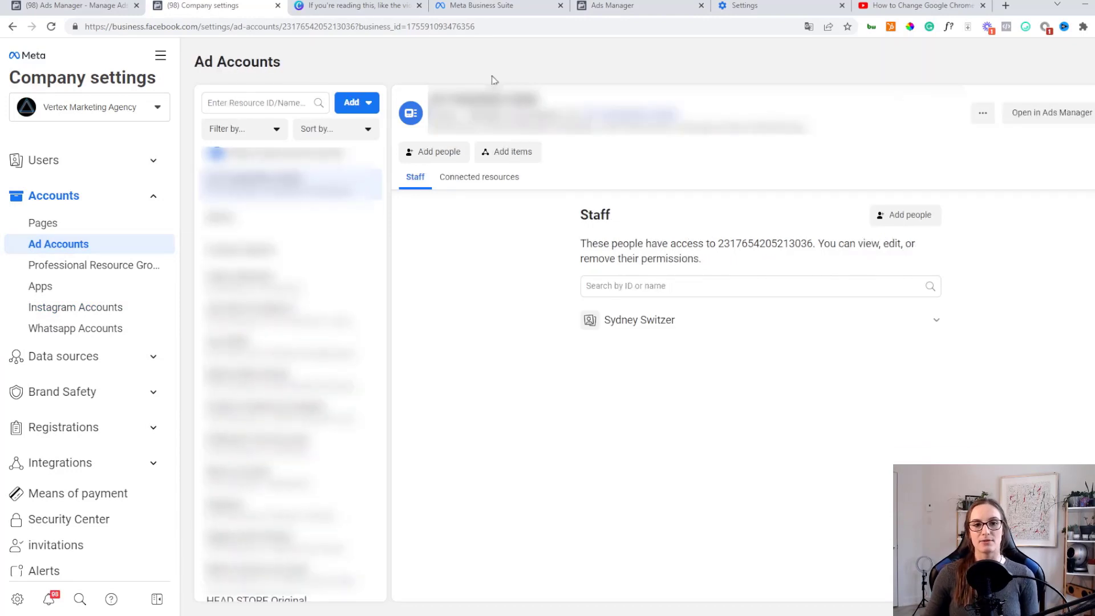
click(352, 105)
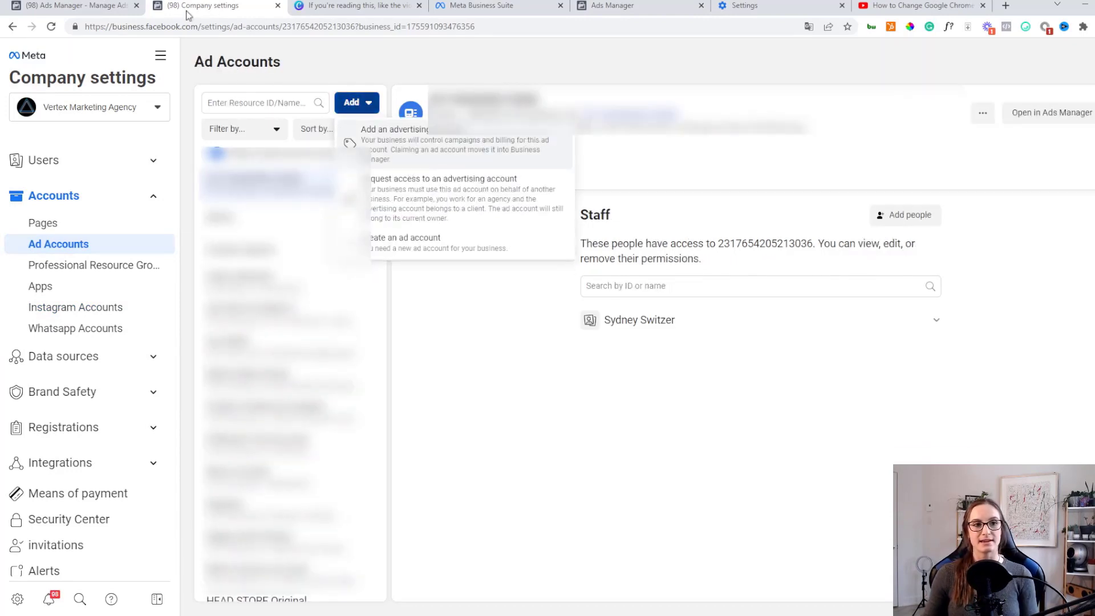
click(106, 7)
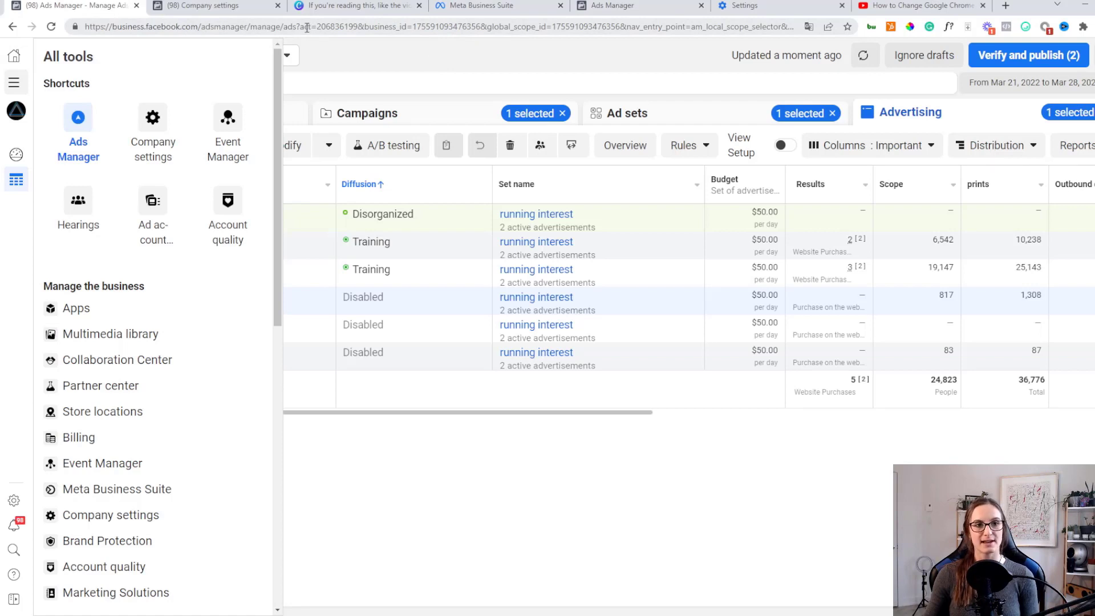
drag(316, 27, 361, 29)
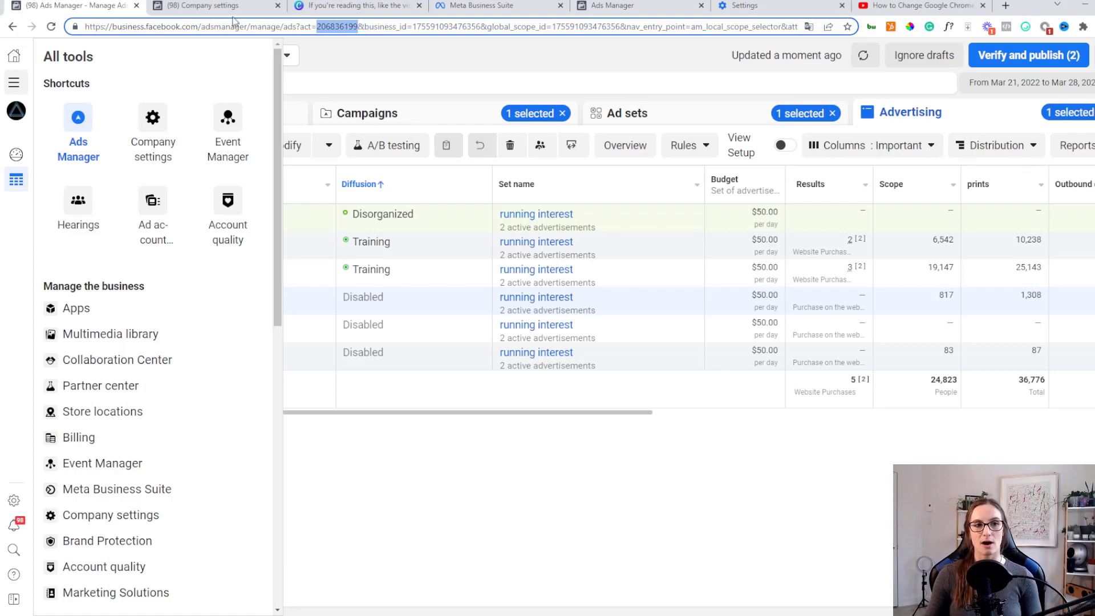
click(217, 5)
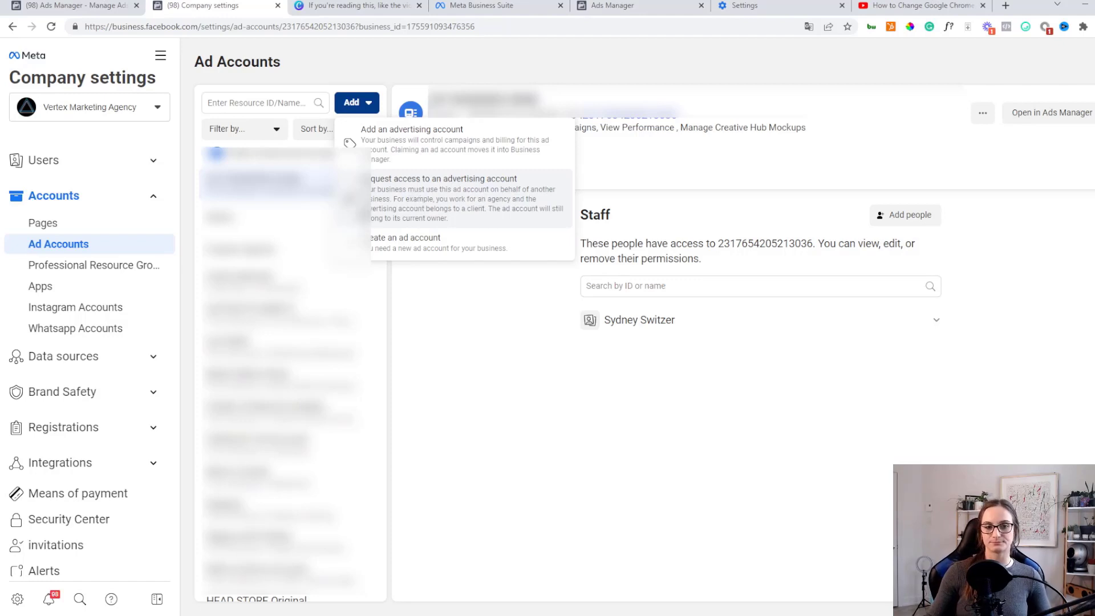
click(449, 246)
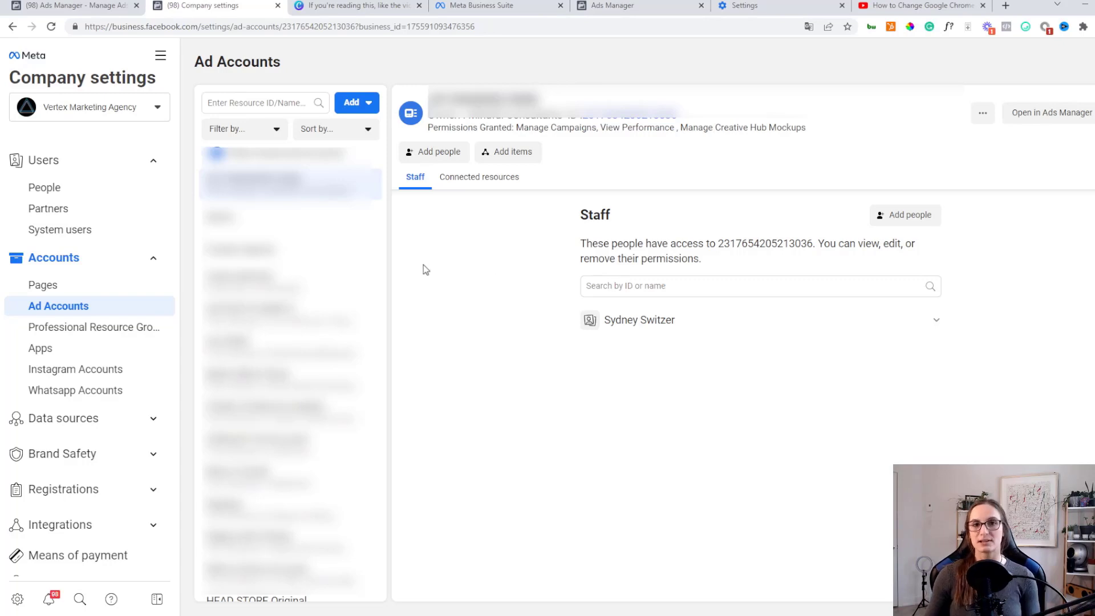
Open the People settings, examine the employee and administrator roles in the invitation form, and close it without inviting anyone
click(49, 193)
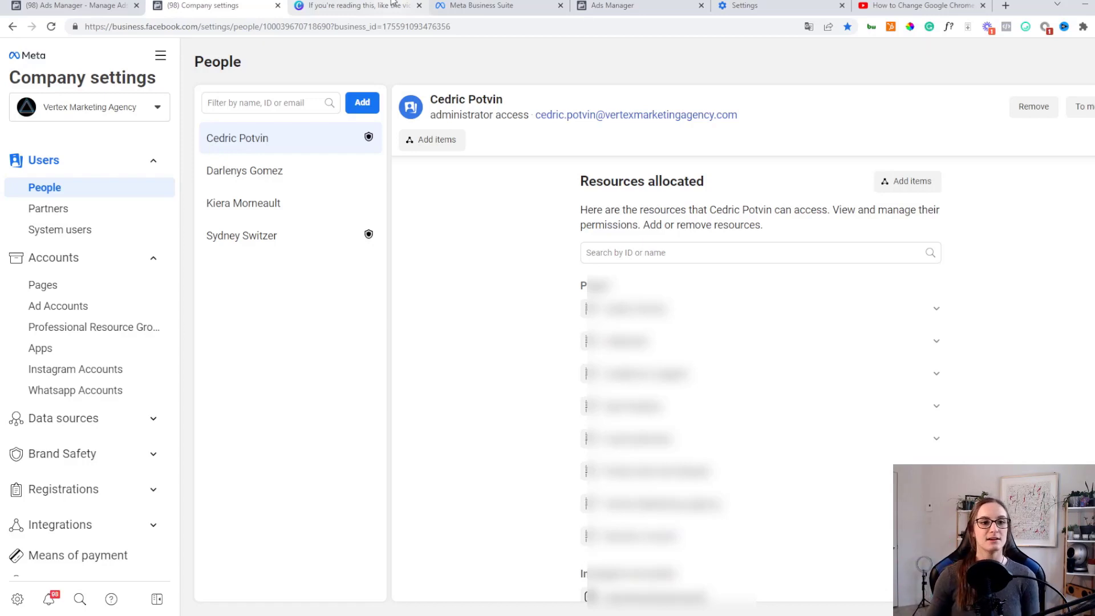
click(359, 104)
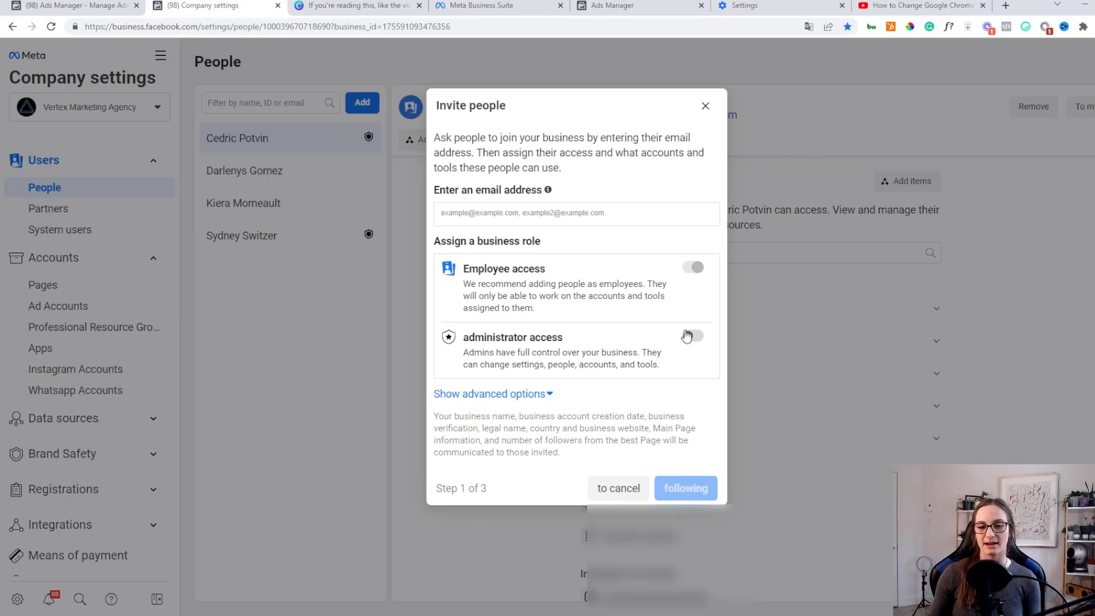
click(706, 106)
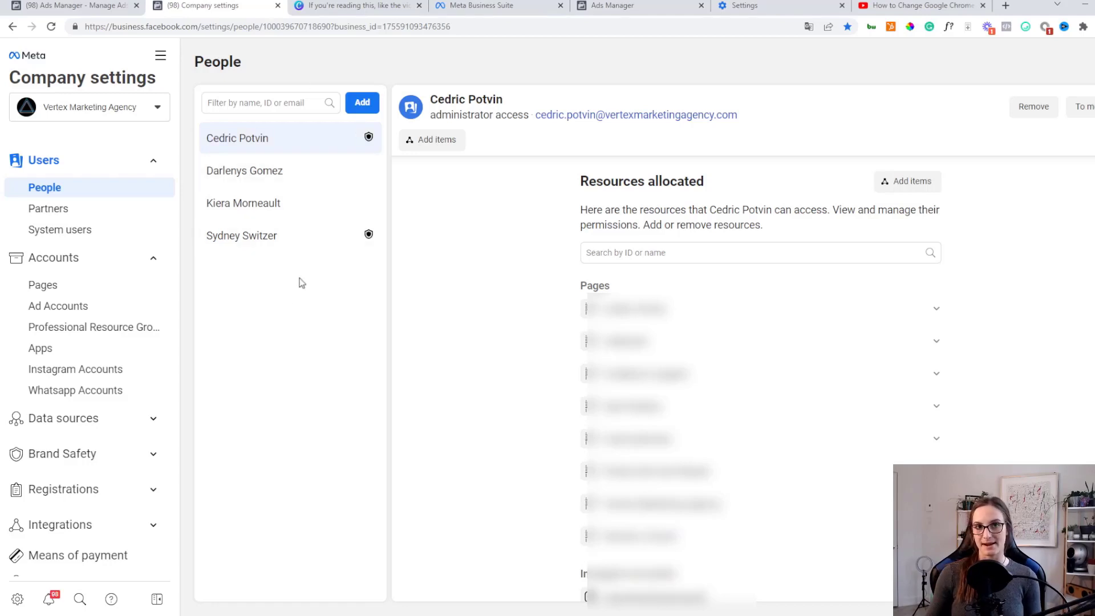
Select the other administrator in the people list, view the form for assigning resources to them, and close it without saving
click(284, 231)
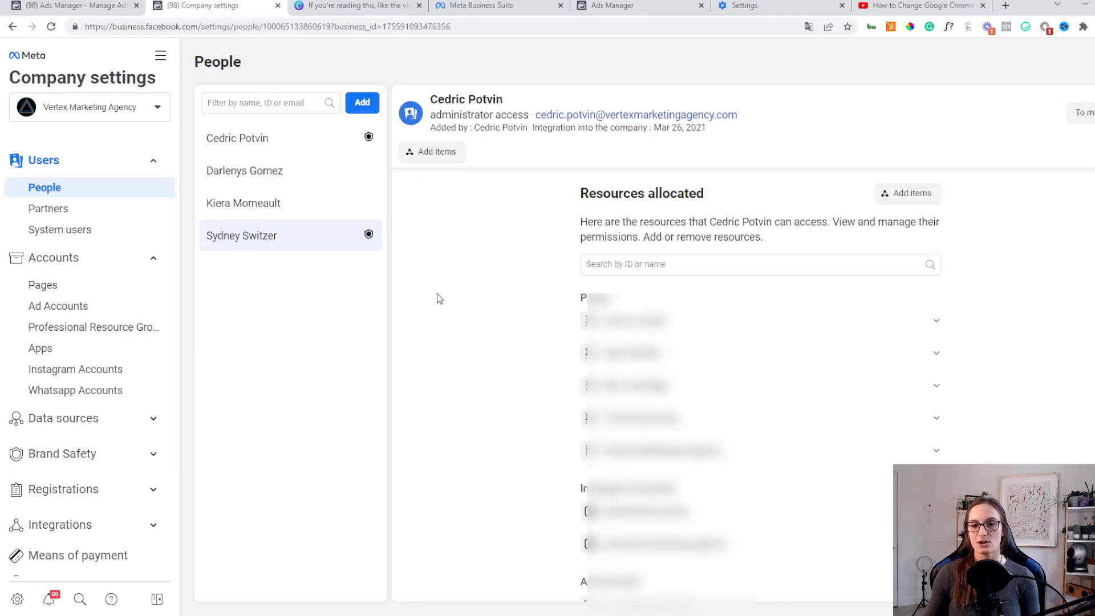
click(919, 193)
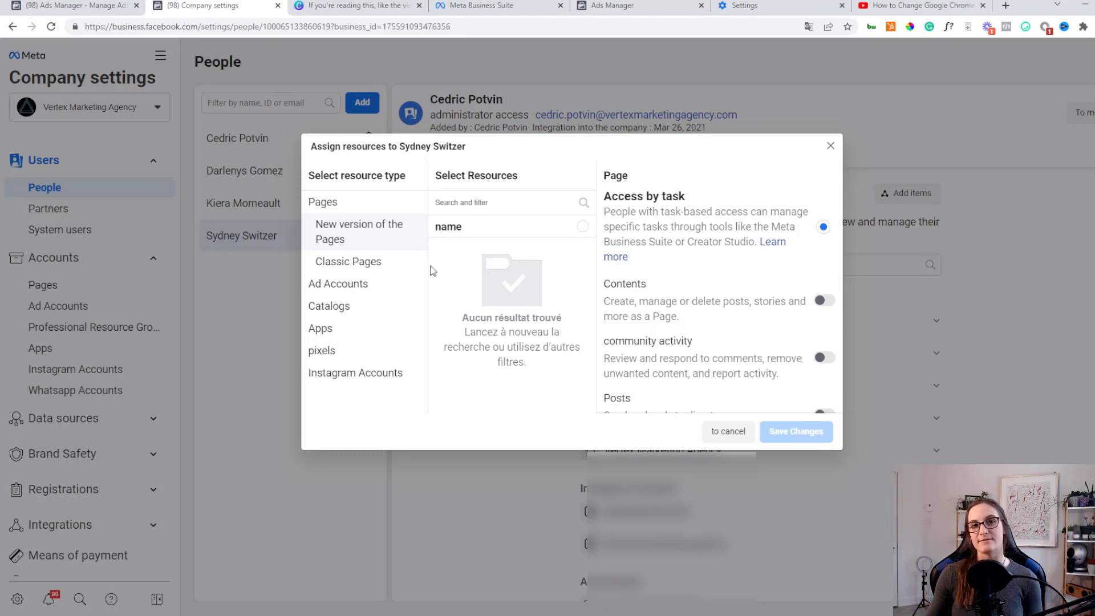
click(831, 146)
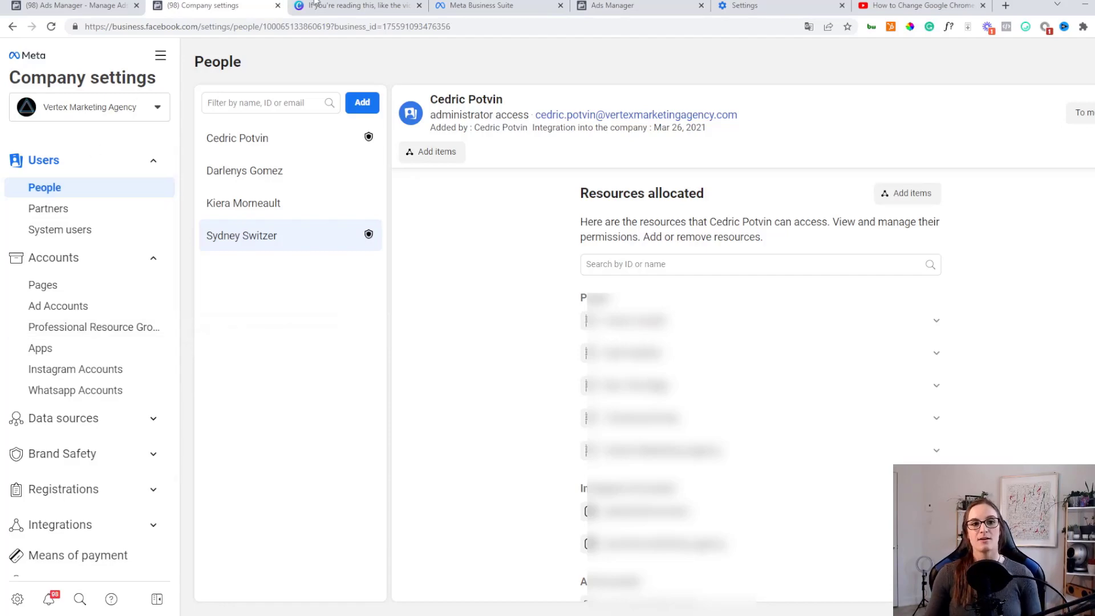
Switch to the Canva presentation and view page 1, which compares Business Manager with Business Suite
key(ctrl+Tab)
scroll(799, 257, up, 3)
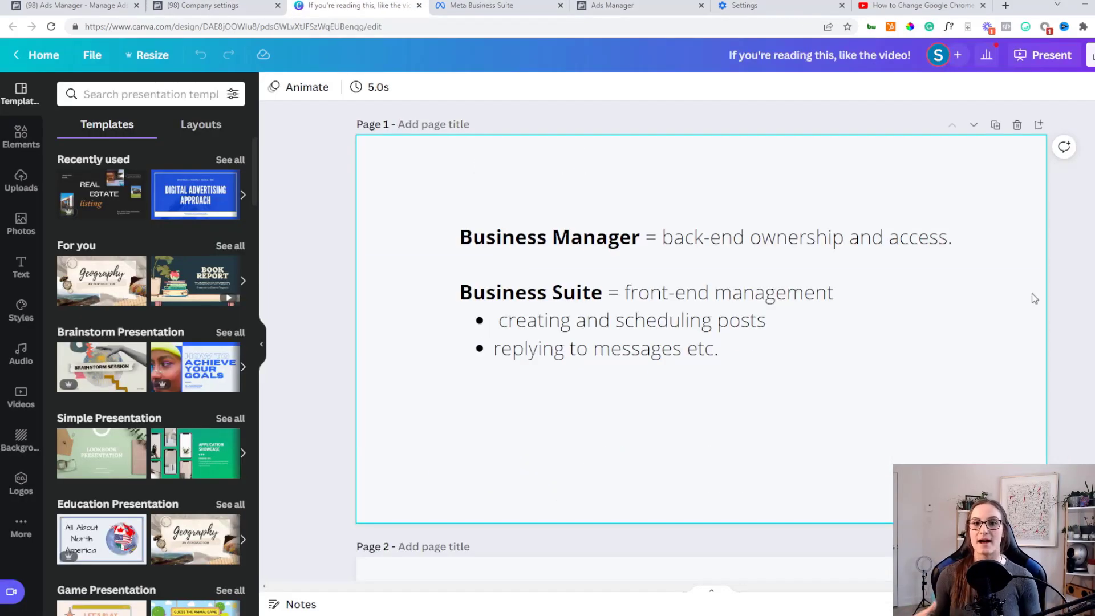